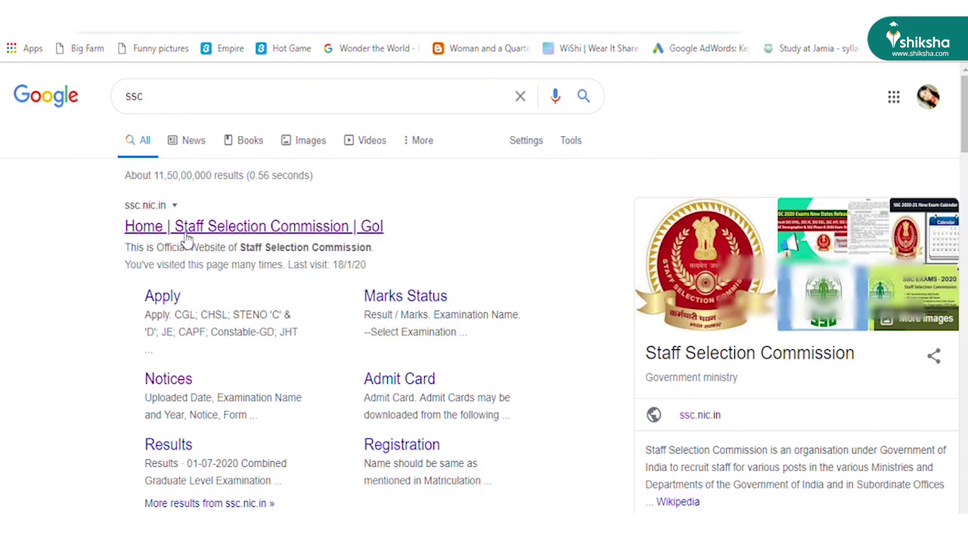
# Open the official Staff Selection Commission site from the search results and scroll to the Login panel
pyautogui.click(186, 234)
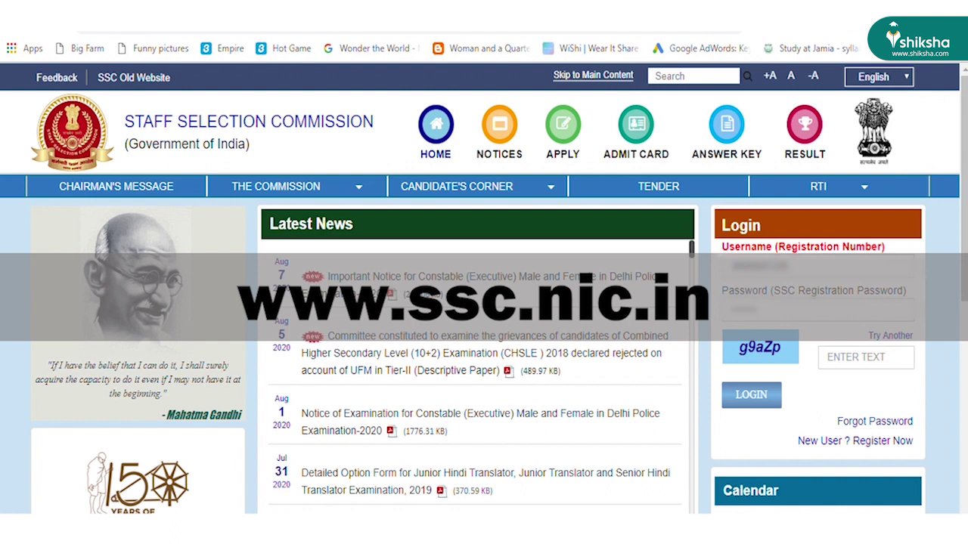
pyautogui.scroll(-2, 965, 309)
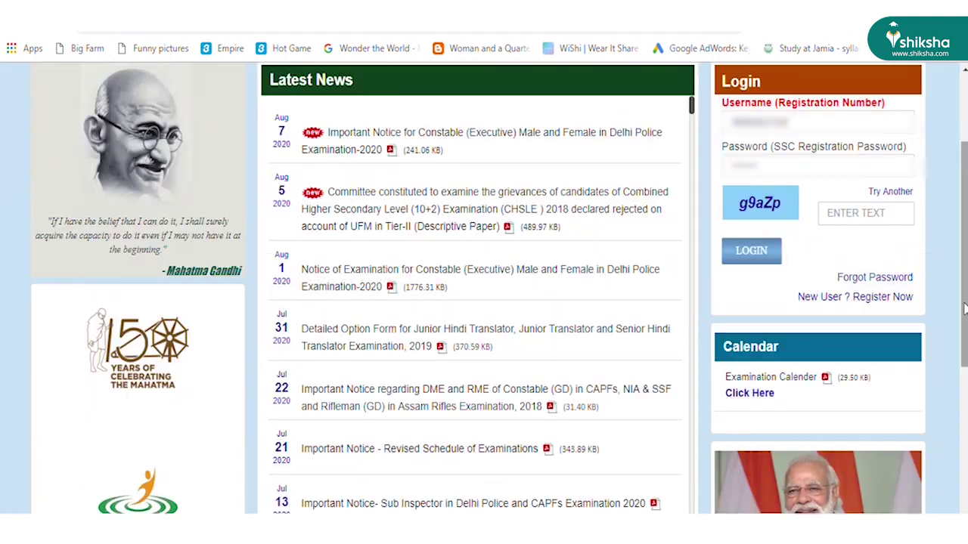
# Start a new user registration and move down through the Basic Details form
pyautogui.click(883, 297)
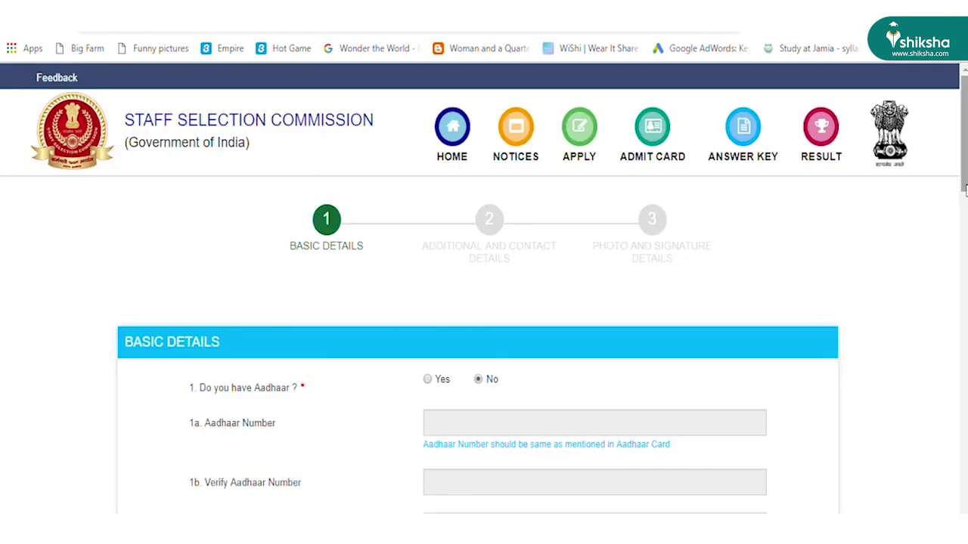
pyautogui.scroll(-1, 964, 191)
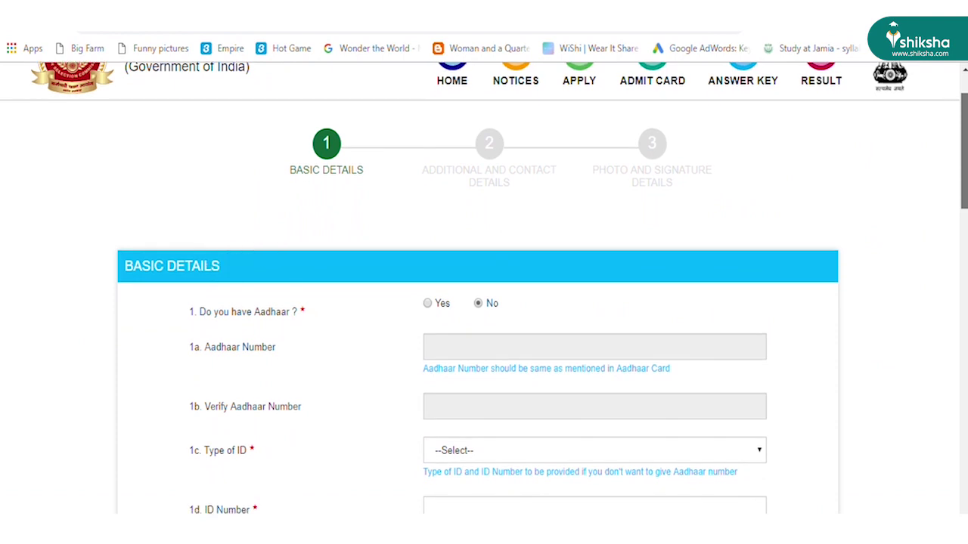
pyautogui.scroll(-2, 483, 287)
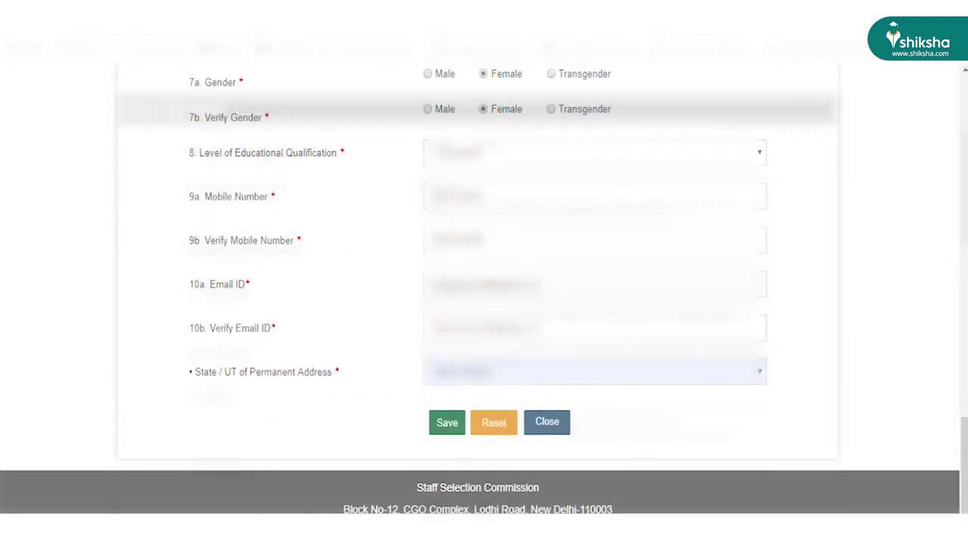
# Save the Basic Details and dismiss the saved-details message
pyautogui.click(445, 432)
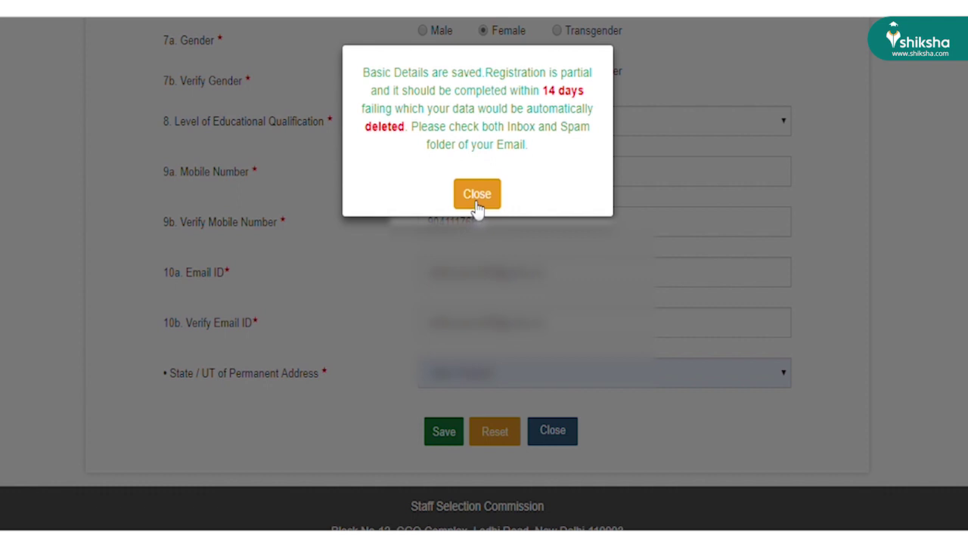
pyautogui.click(473, 203)
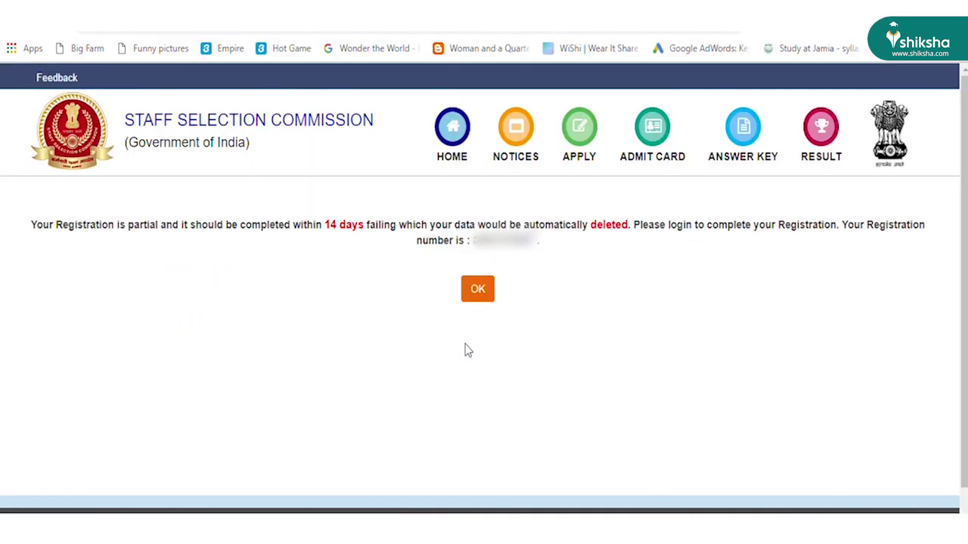
# Acknowledge the partial registration notice and continue down through the registration steps
pyautogui.click(484, 294)
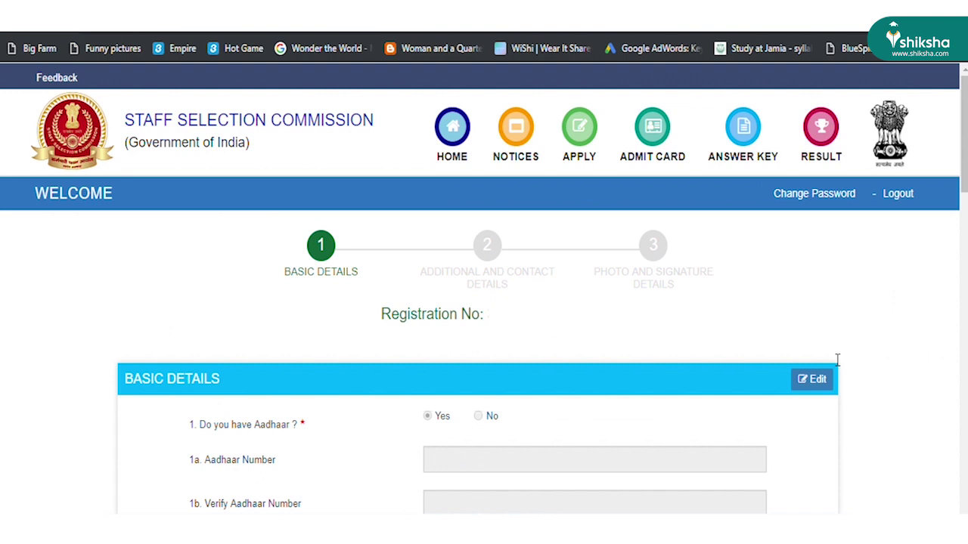
pyautogui.scroll(-10, 837, 359)
pyautogui.scroll(-5, 837, 359)
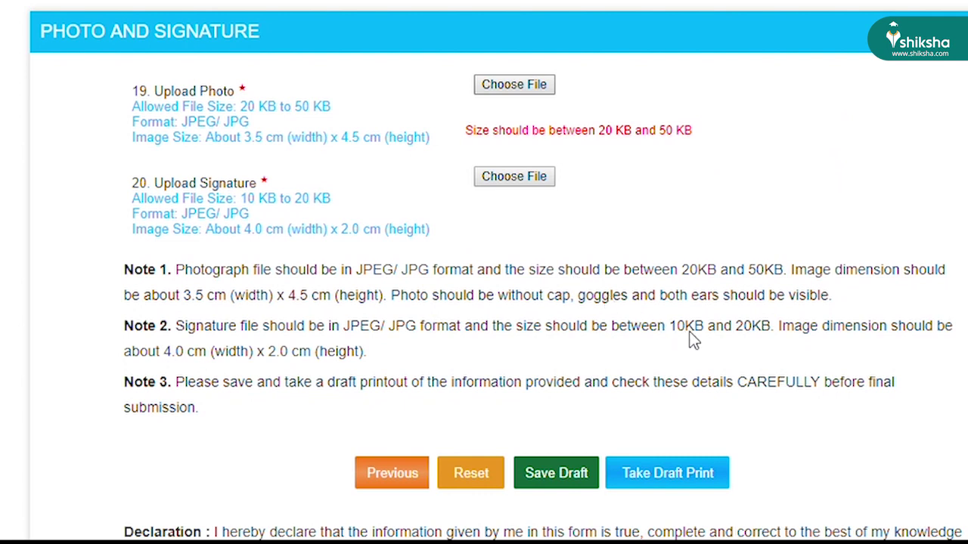
# Scroll down the Photo and Signature section toward Final Submit
pyautogui.scroll(-5, 703, 353)
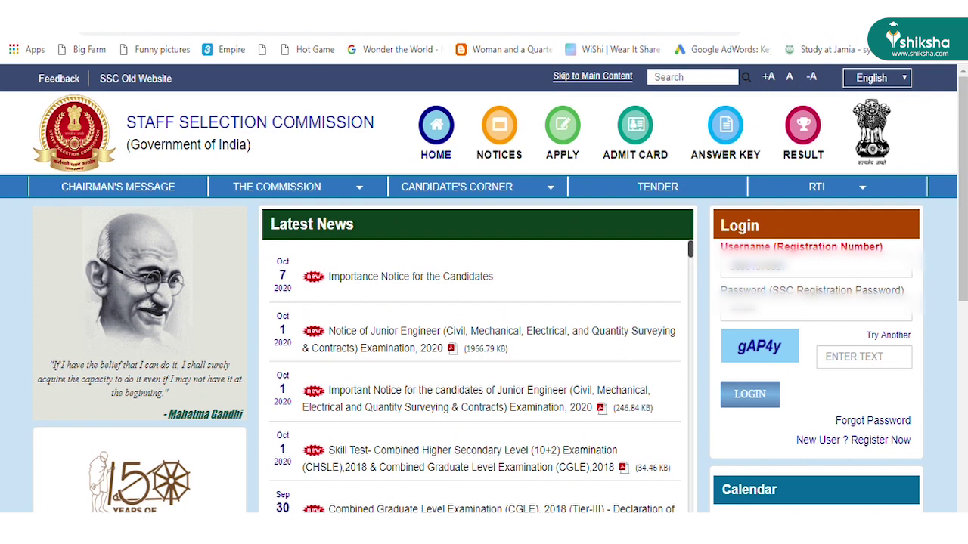
# Log in to the candidate account and apply for the Junior Engineer 2020 examination
pyautogui.click(765, 389)
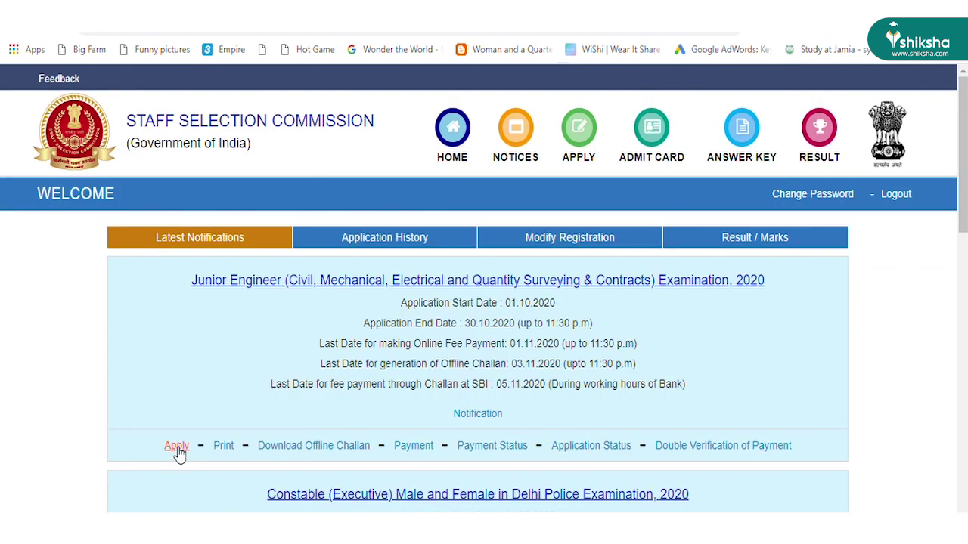
pyautogui.click(176, 447)
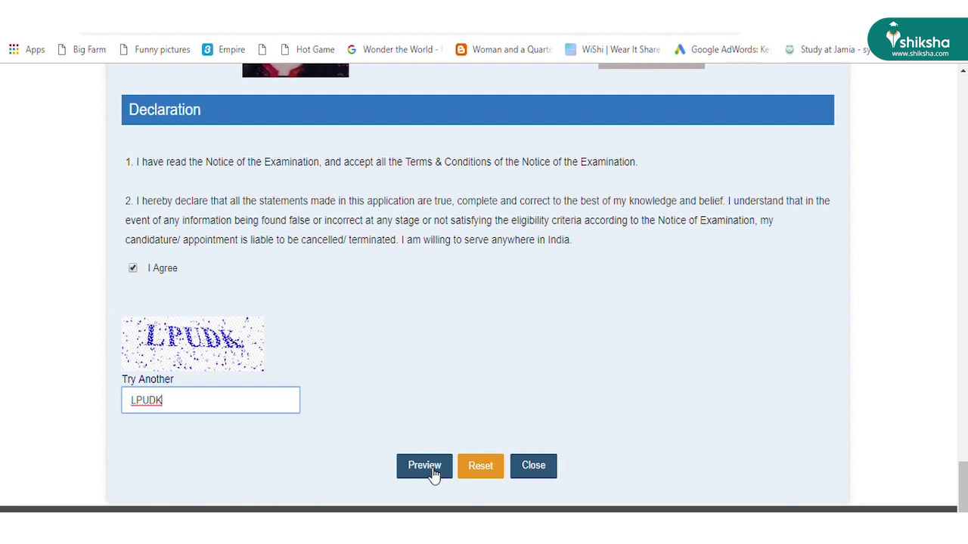
# Finish the captcha, preview and submit the Junior Engineer 2020 application, then log out
pyautogui.click(433, 473)
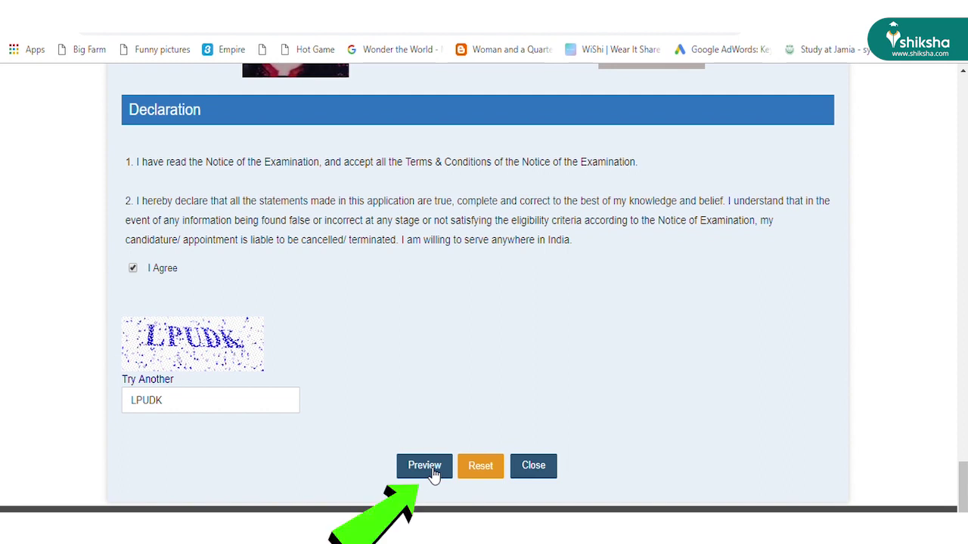
pyautogui.click(424, 466)
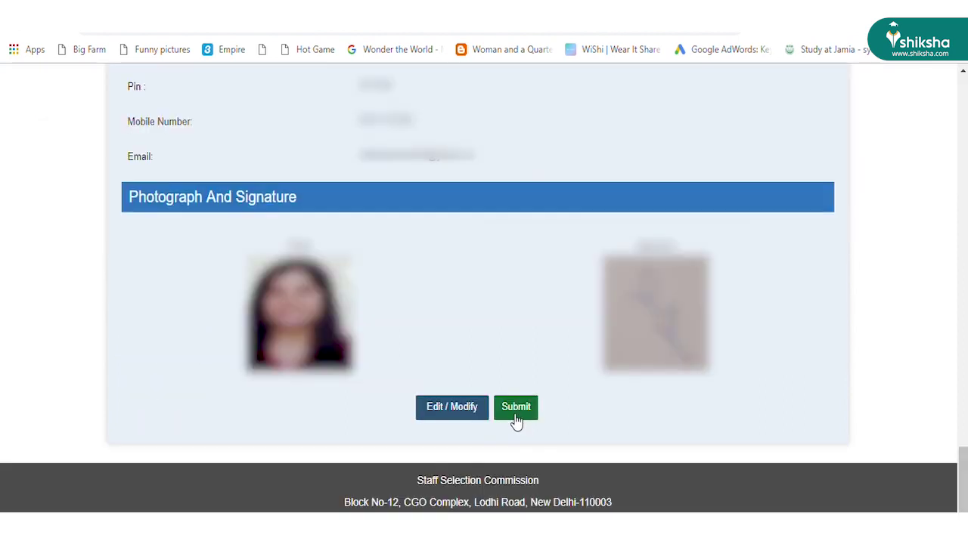
pyautogui.click(512, 416)
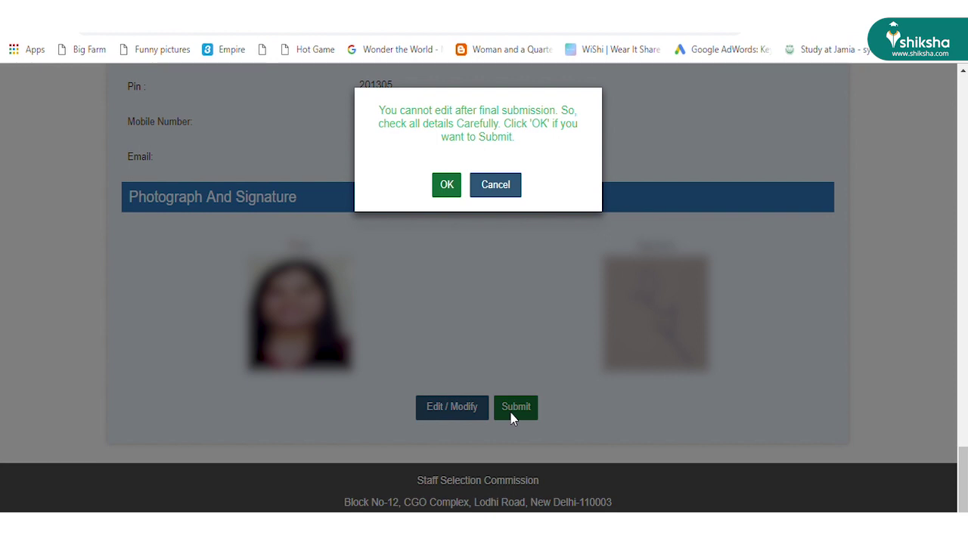
pyautogui.click(454, 189)
pyautogui.click(457, 168)
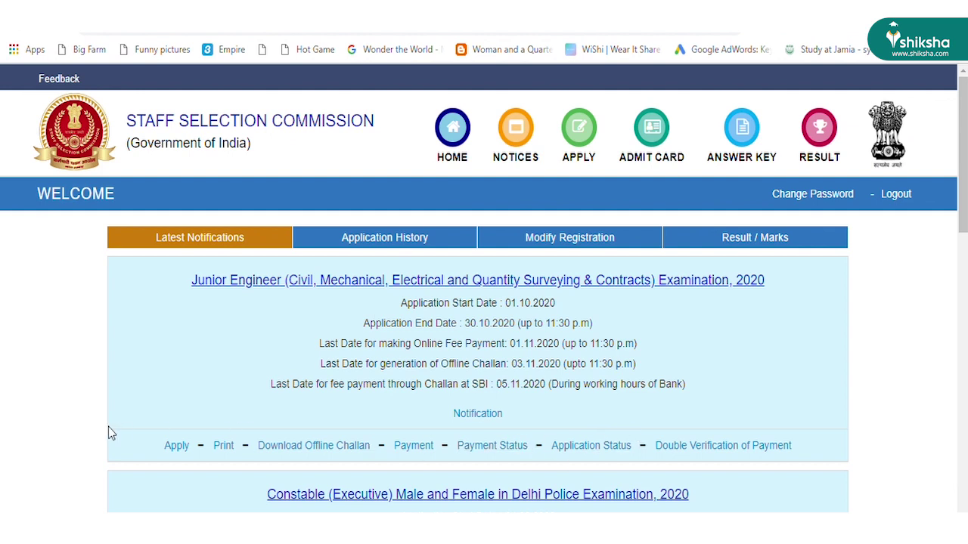
pyautogui.click(413, 446)
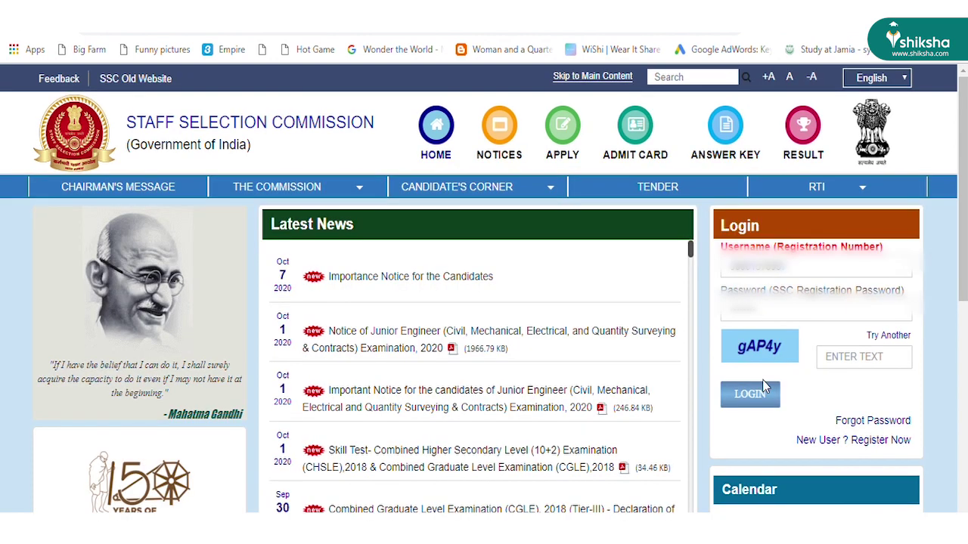